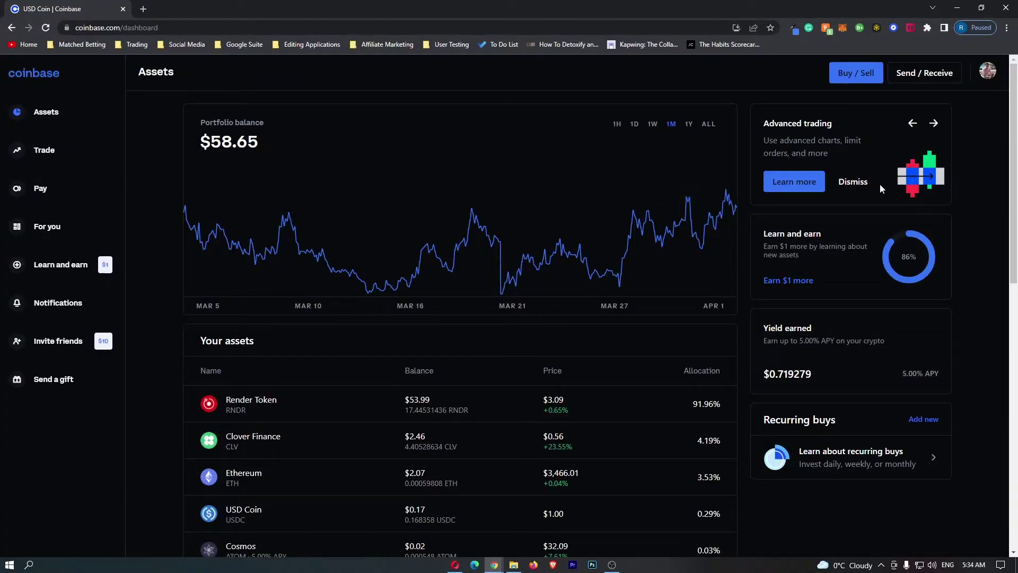
Go to the Trade page listing every asset with its price and market cap.
click(67, 154)
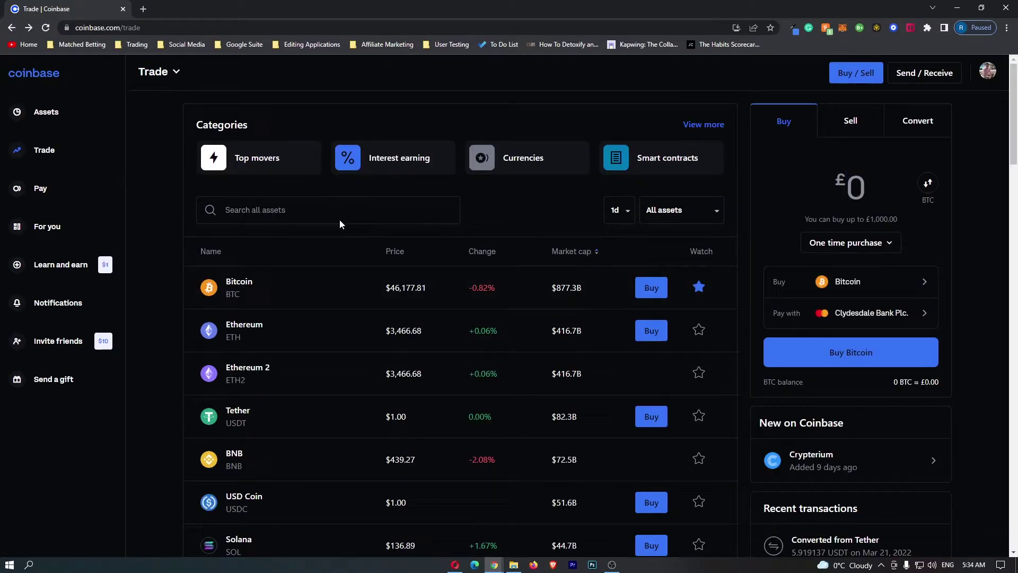
scroll(302, 275, down, 3)
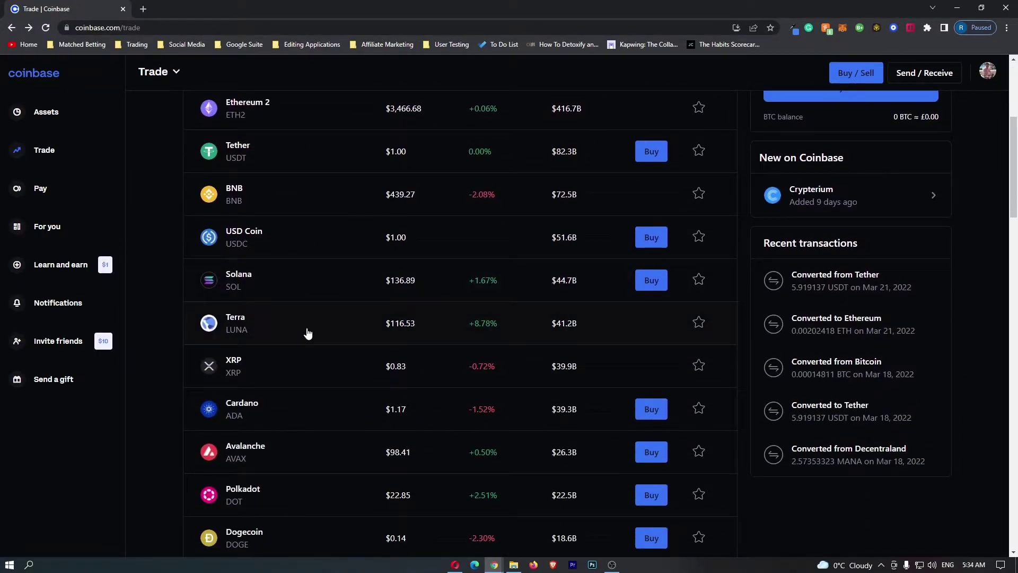
scroll(293, 236, up, 2)
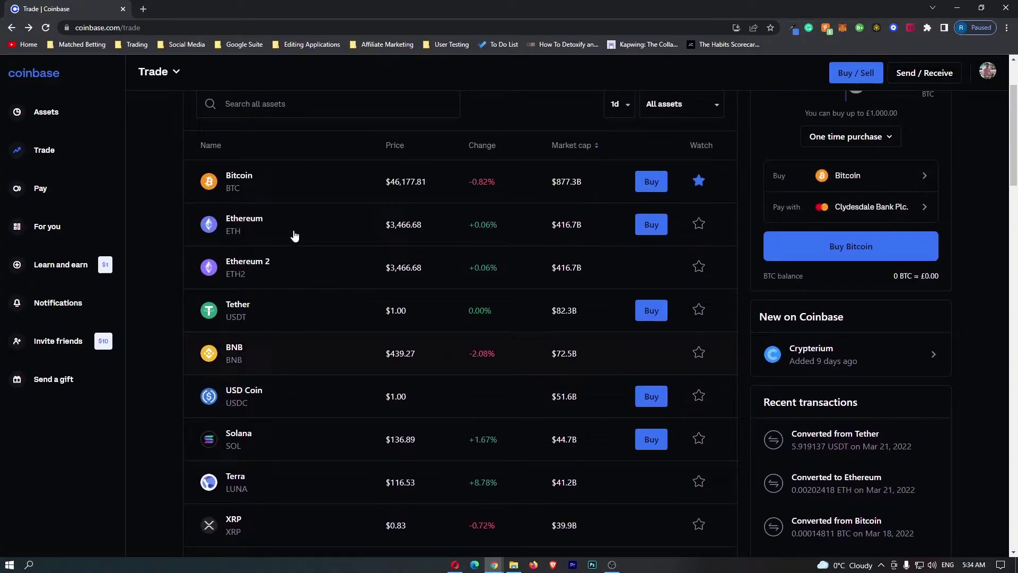
scroll(294, 236, down, 1)
scroll(294, 235, down, 1)
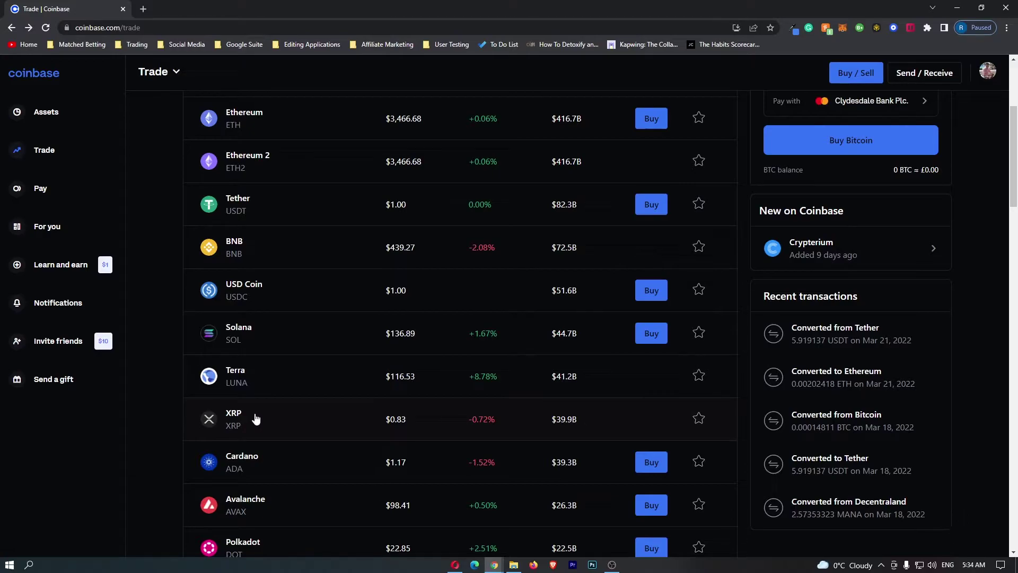
scroll(256, 419, up, 2)
scroll(292, 282, up, 1)
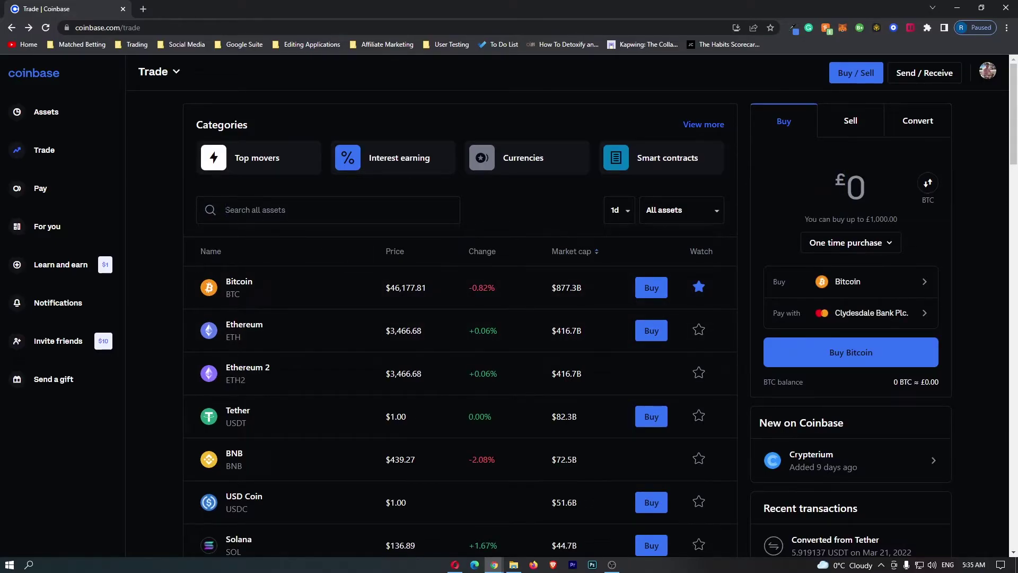
text(xr)
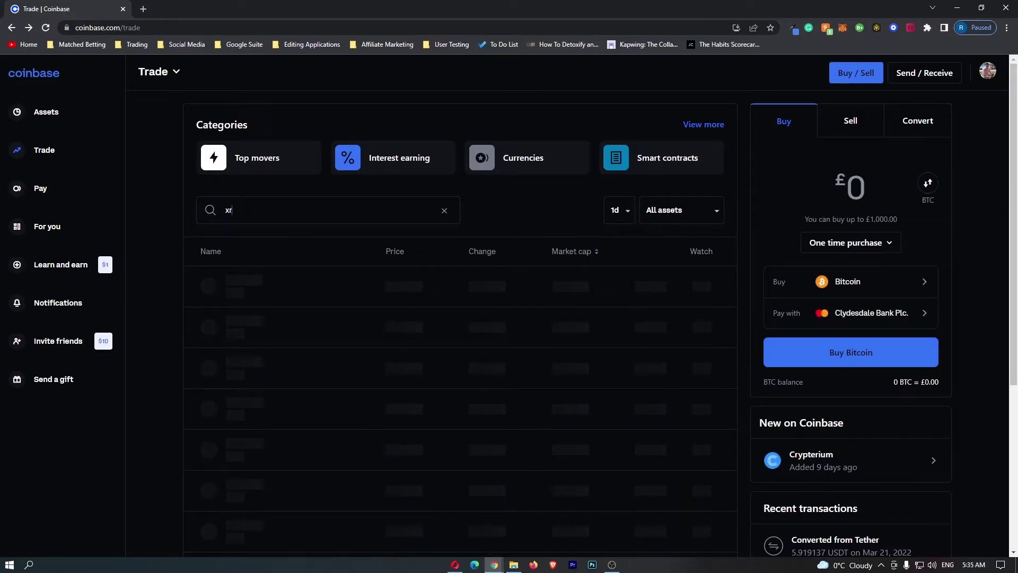
text(p)
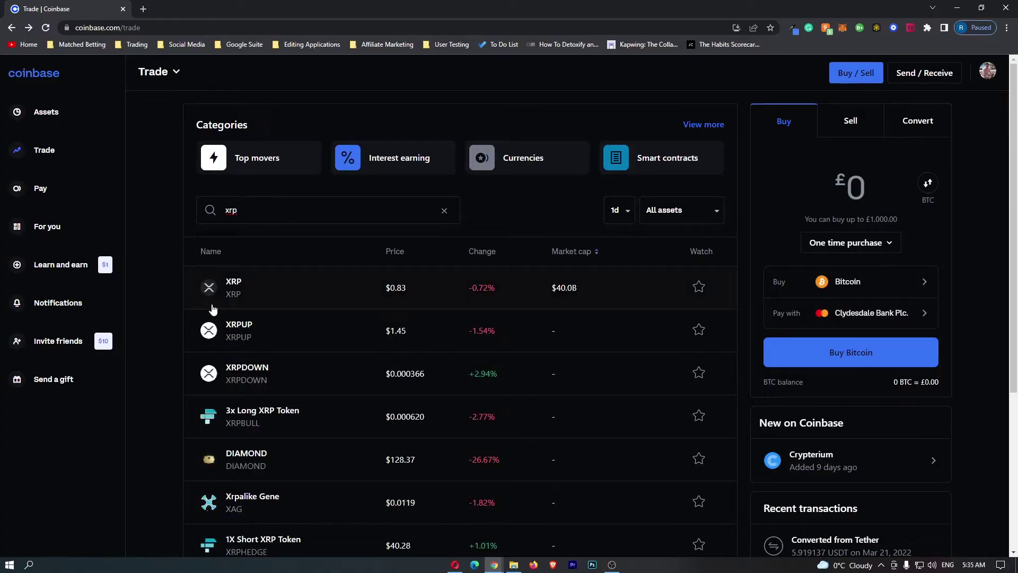
Open XRP's asset page, highlight its name, and view the unsupported-cryptocurrency help article.
click(257, 284)
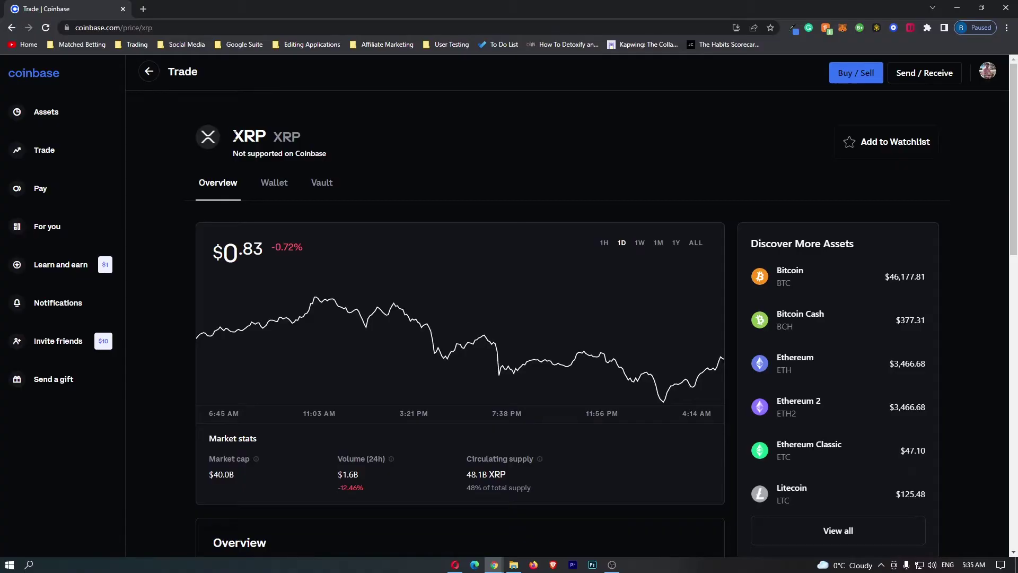
drag(234, 137, 281, 137)
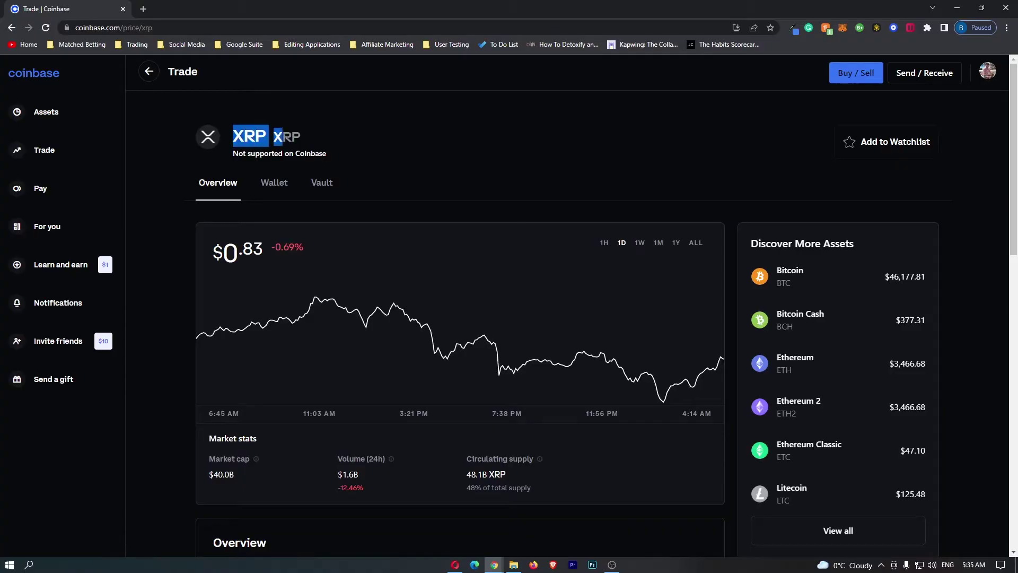
click(285, 155)
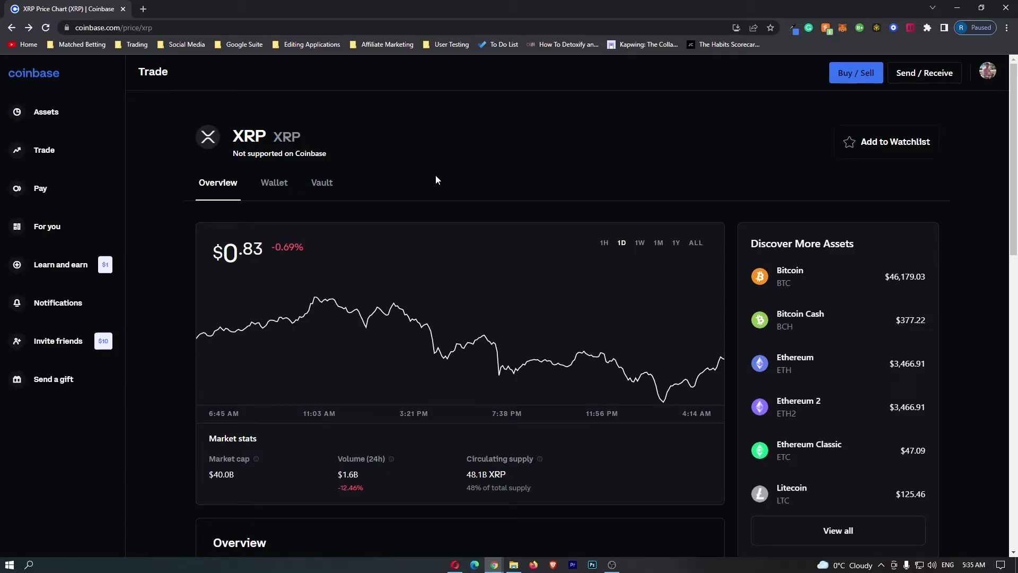
Show the XRP wallet's Receive details past the tag warning and copy the XRP address.
click(280, 188)
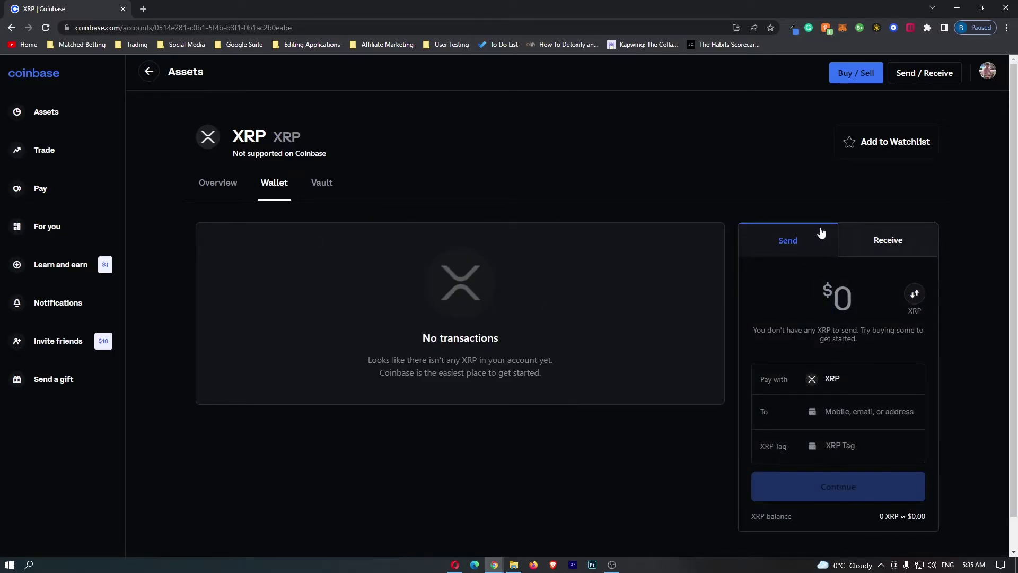
click(902, 247)
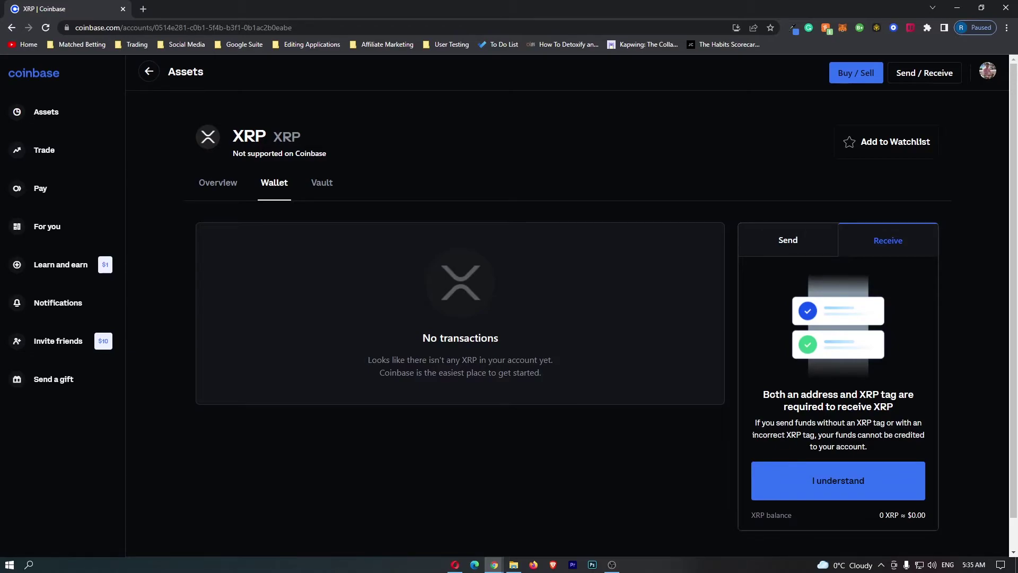
click(827, 477)
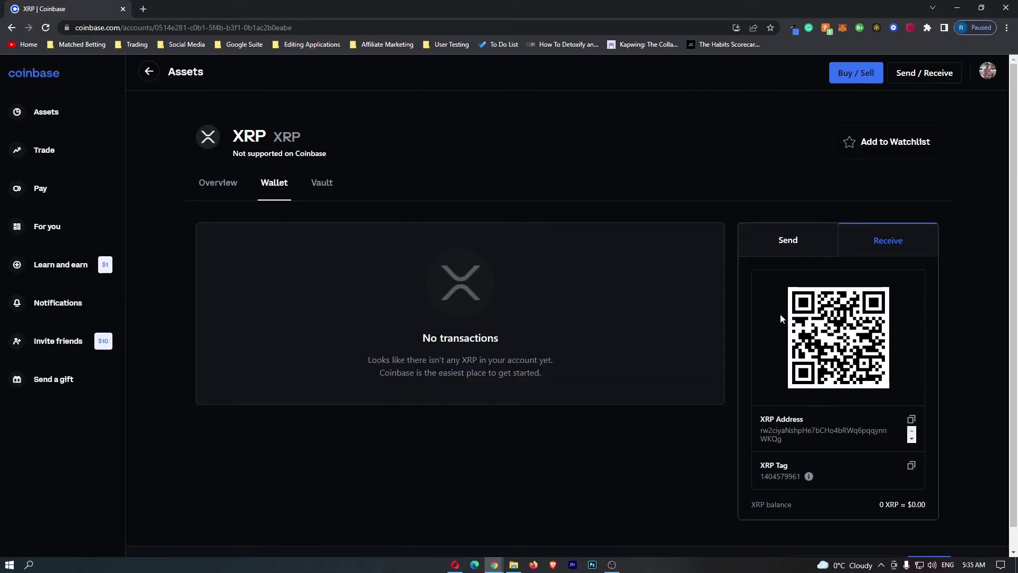
click(911, 422)
scroll(509, 318, down, 1)
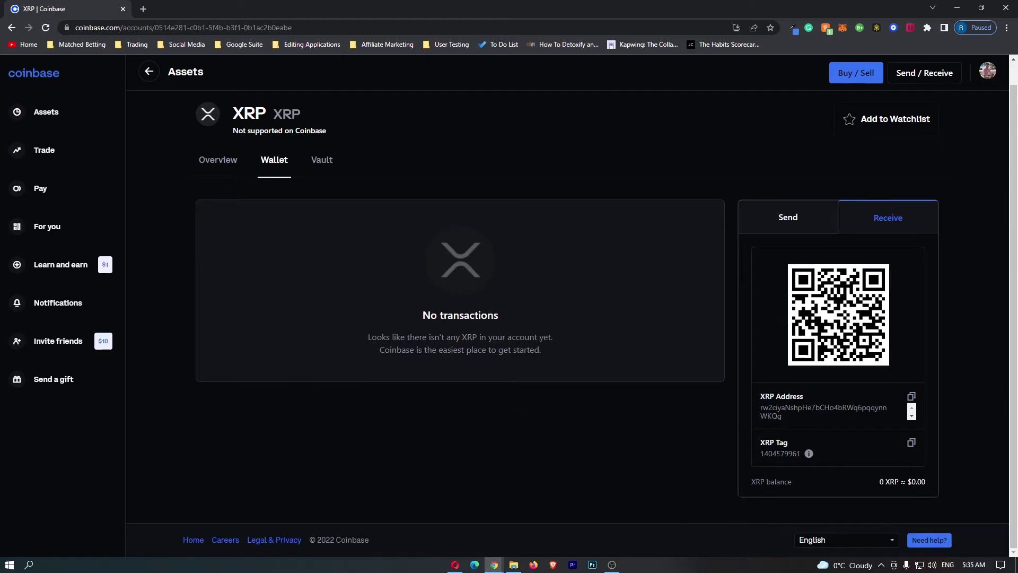
click(809, 454)
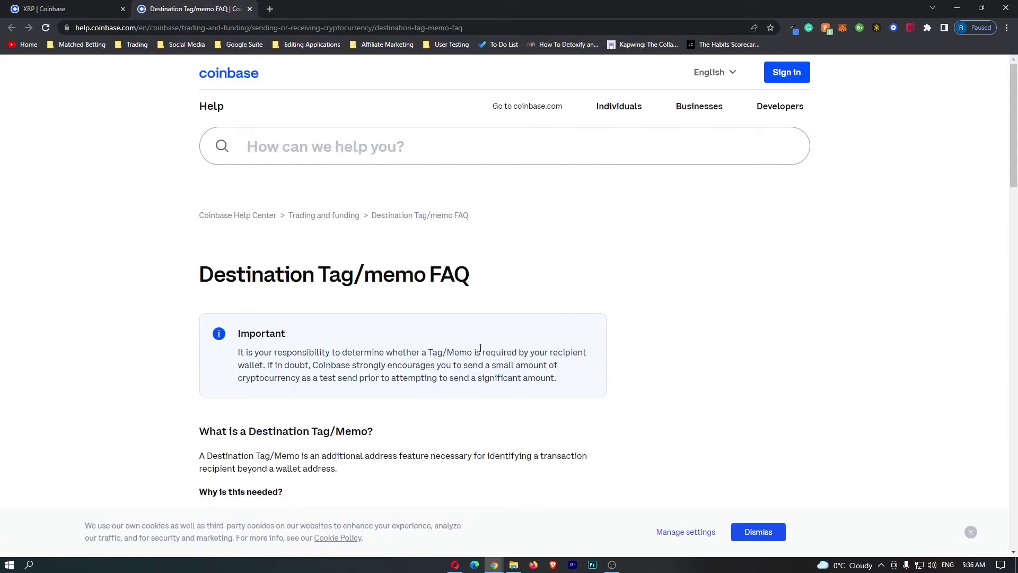
scroll(477, 348, down, 1)
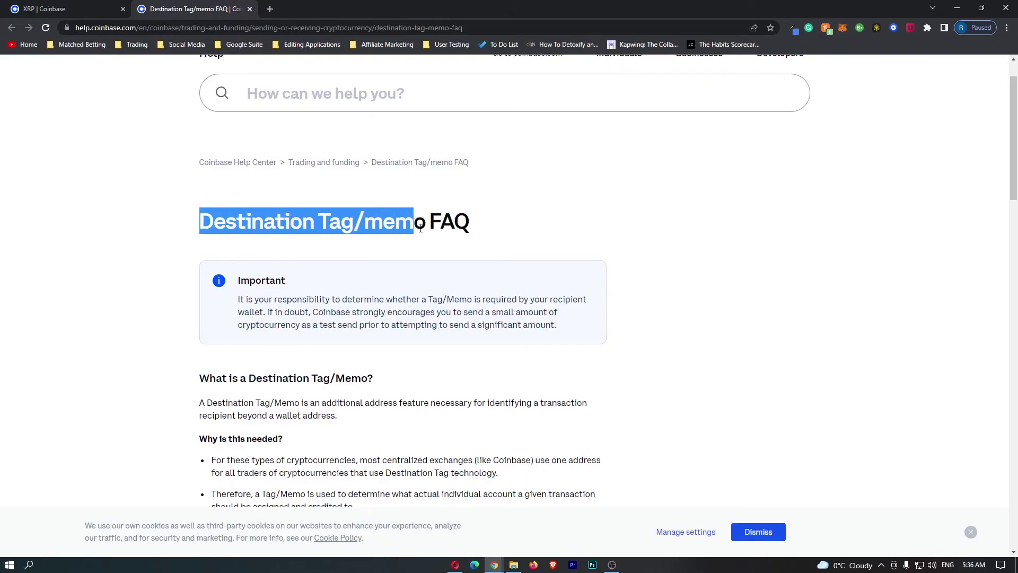
drag(198, 223, 509, 232)
click(476, 231)
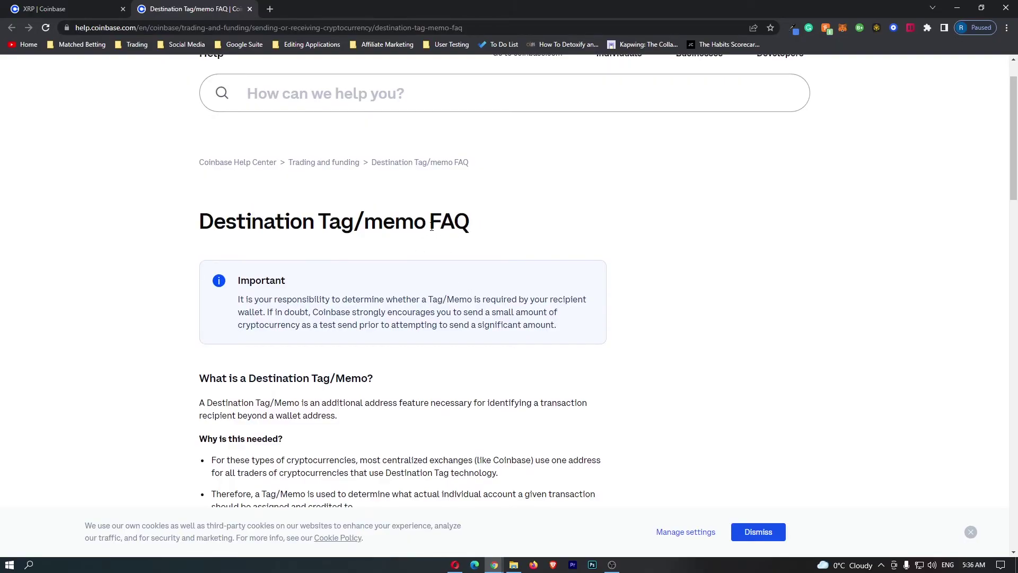
click(249, 9)
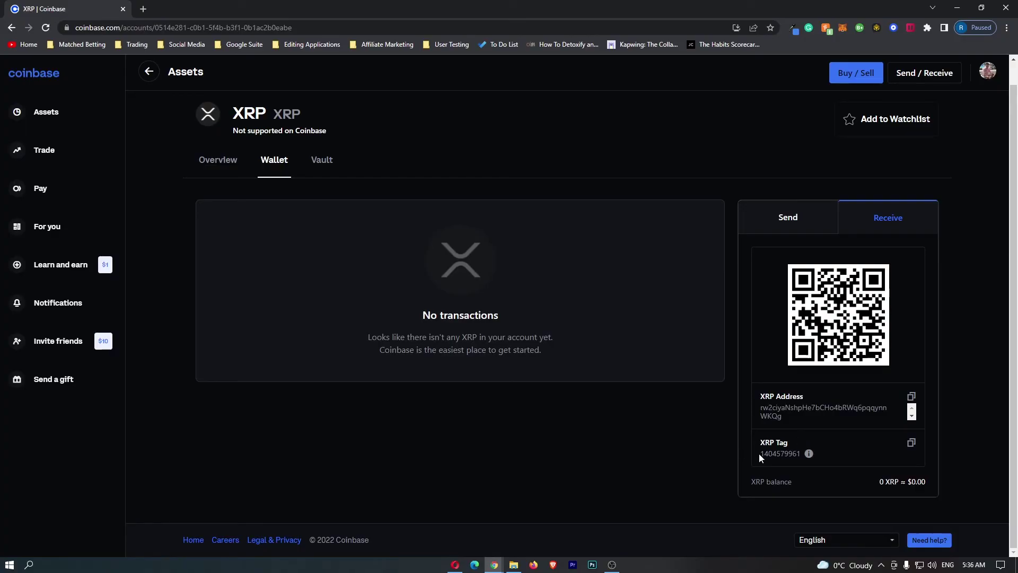
drag(760, 453, 800, 453)
scroll(803, 438, up, 1)
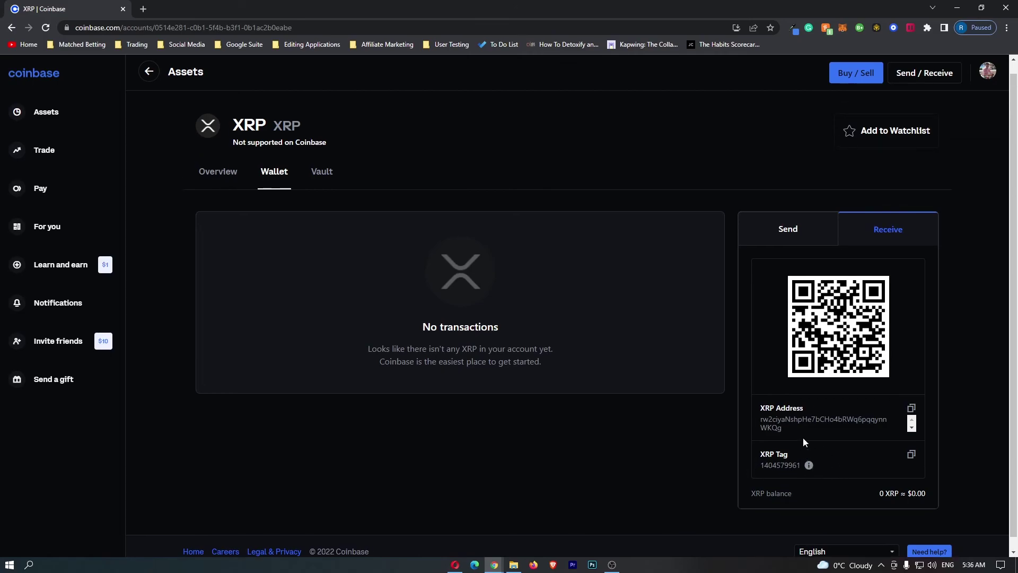